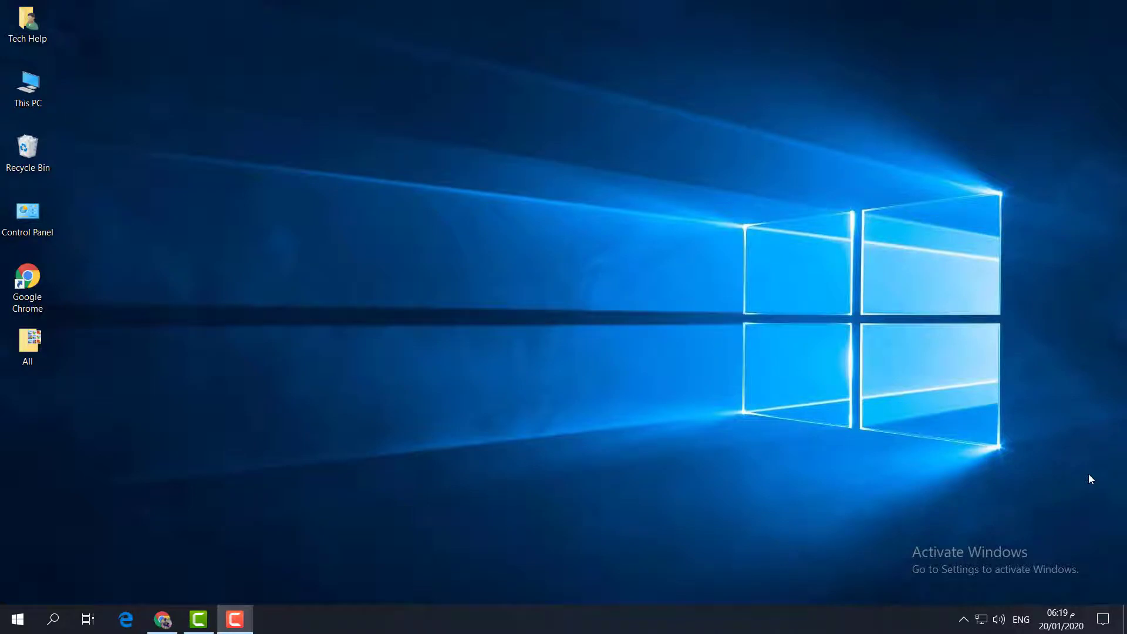
# Open the installed programs list in Control Panel and select Microsoft Office 365 Business - en-us
pyautogui.doubleClick(28, 215)
pyautogui.click(399, 274)
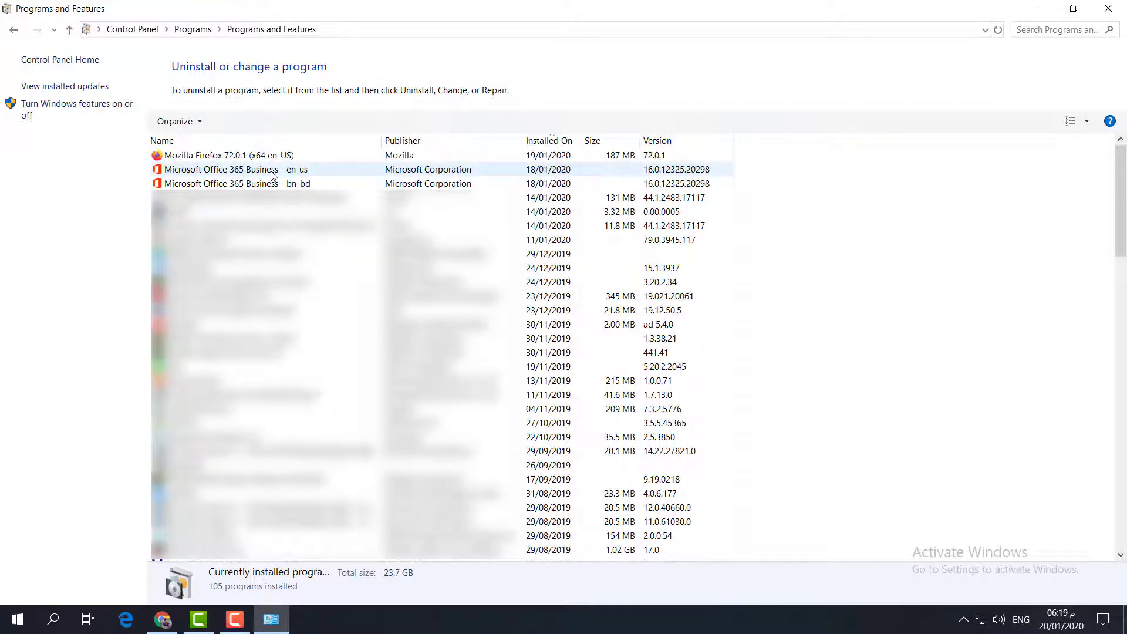
pyautogui.click(272, 173)
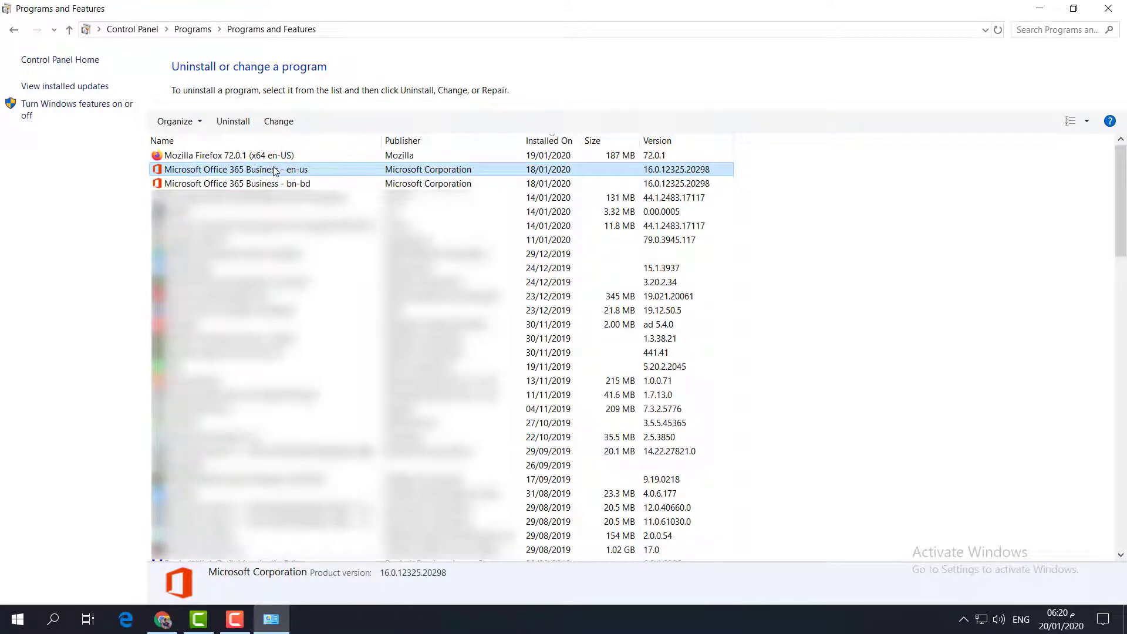
pyautogui.rightClick(275, 173)
pyautogui.click(242, 170)
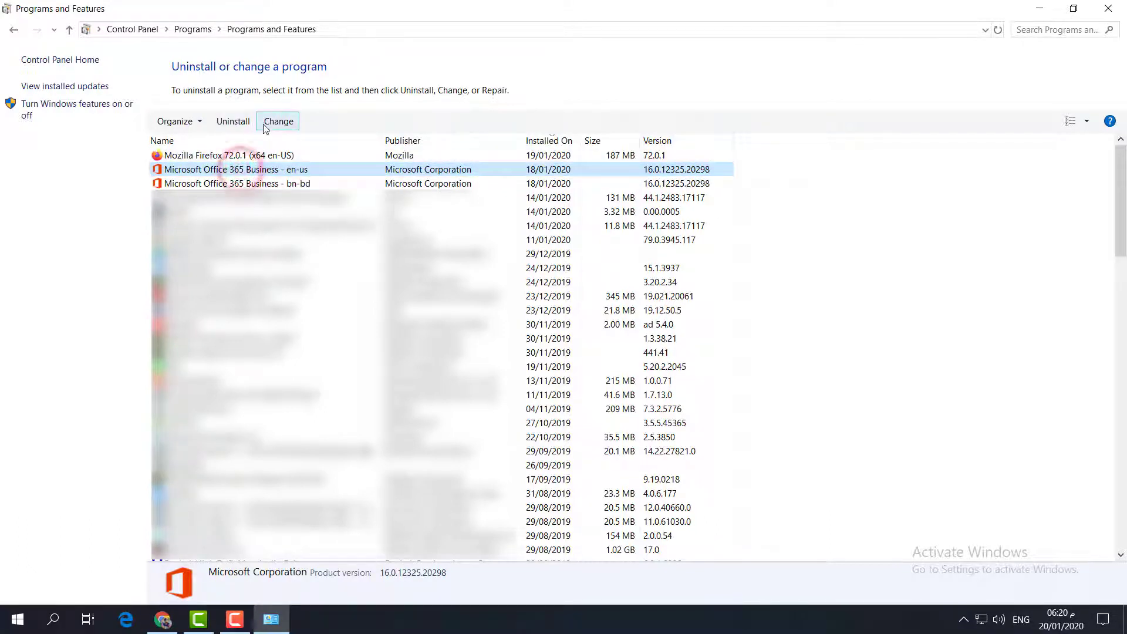
# Allow the Office installer's permission prompt and run a Quick Repair on Office 365 Business
pyautogui.click(279, 121)
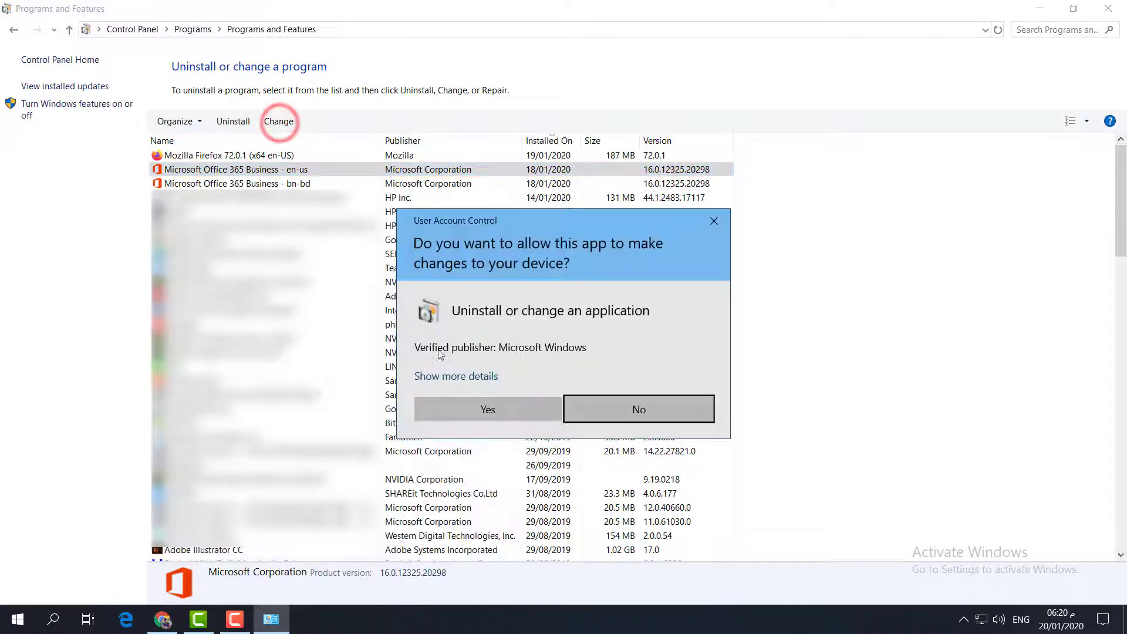
pyautogui.click(489, 409)
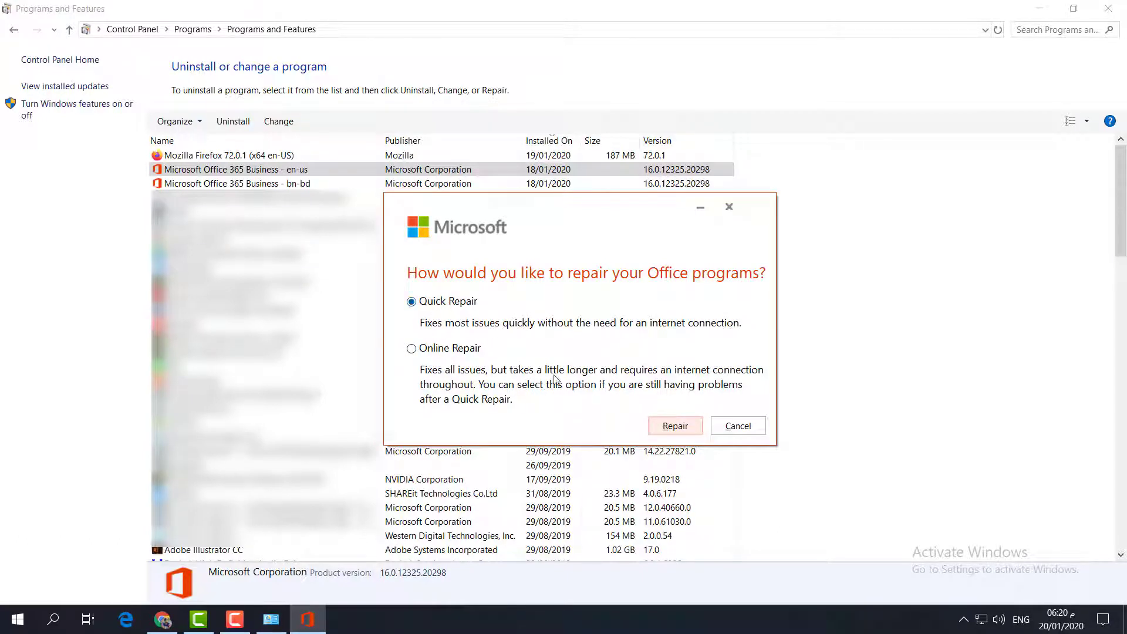
pyautogui.click(675, 426)
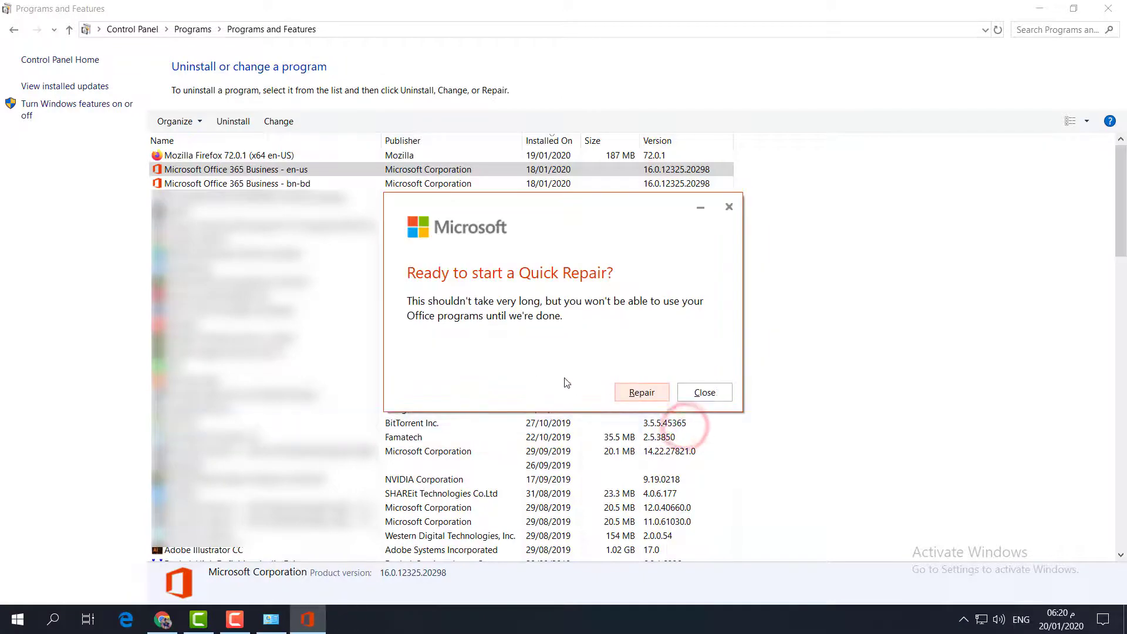
pyautogui.click(642, 393)
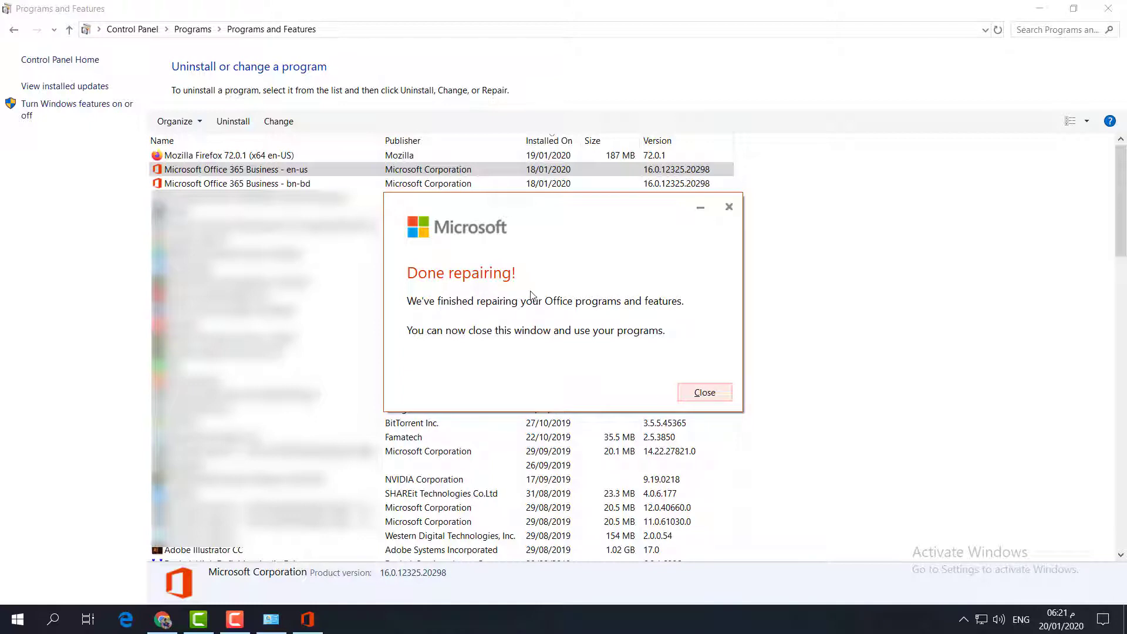
# Close the repair tool and Programs and Features, then launch System Configuration from Windows search
pyautogui.click(704, 392)
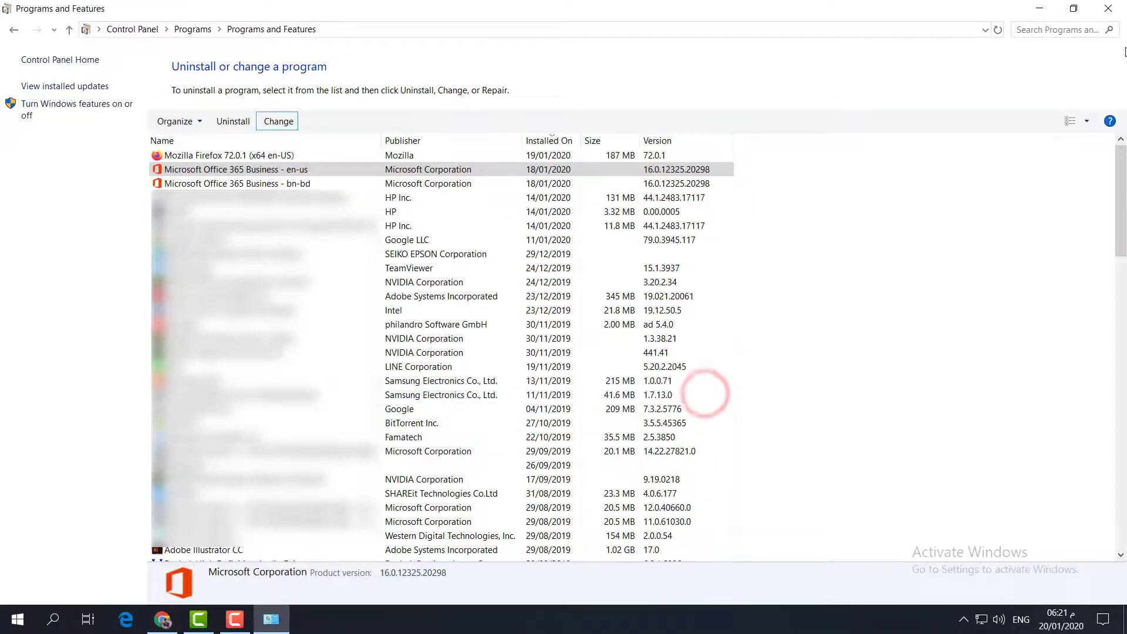
pyautogui.click(1106, 10)
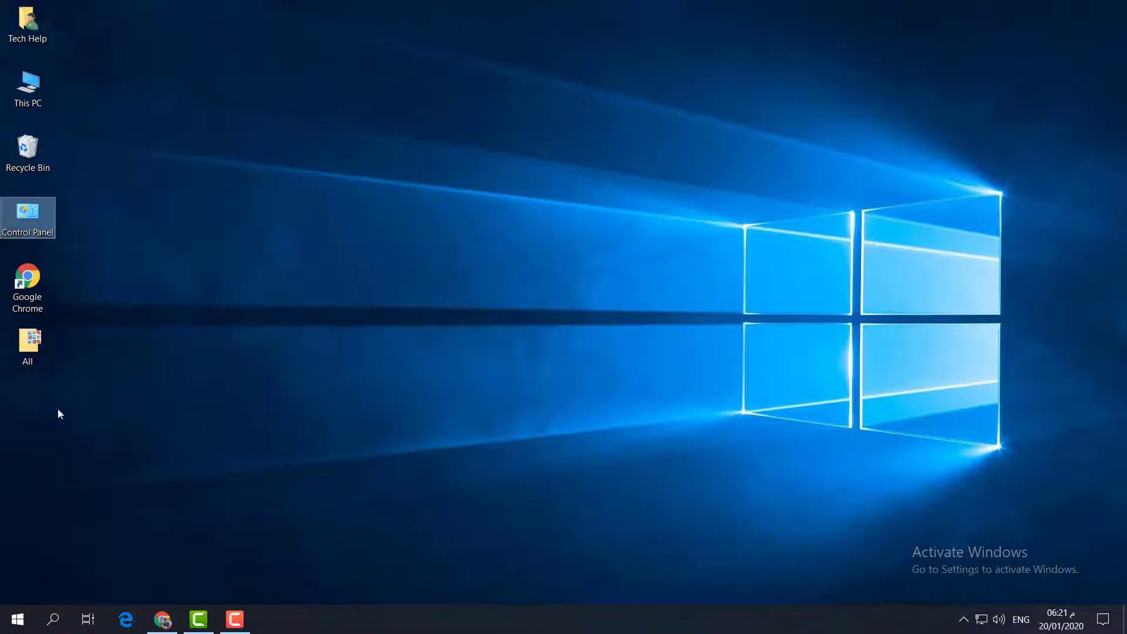
pyautogui.click(52, 618)
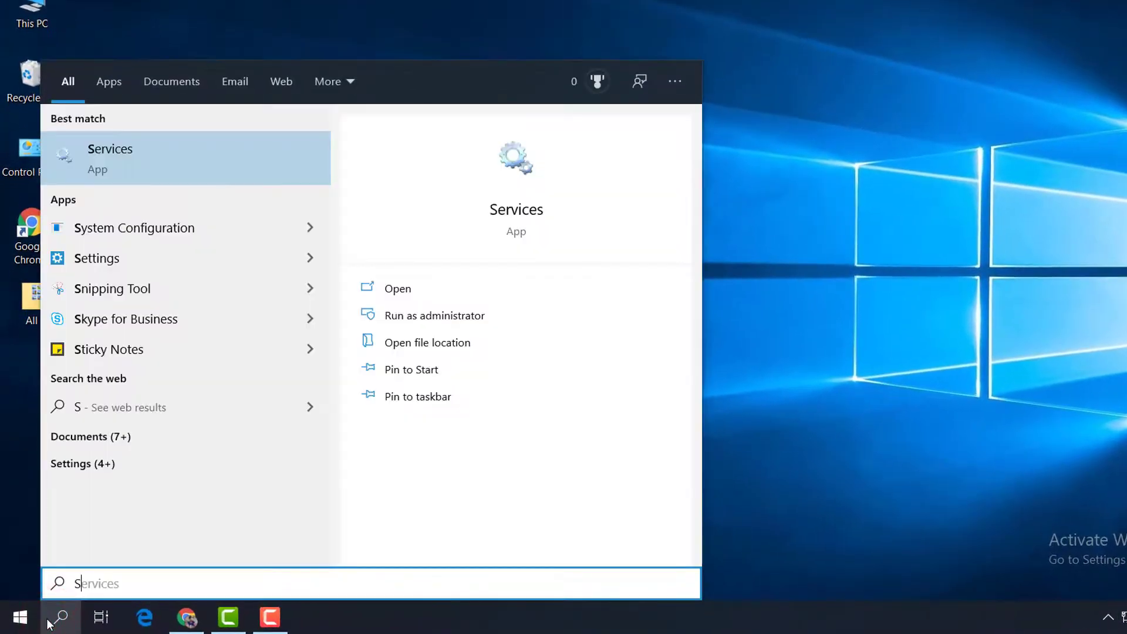
pyautogui.write('SYST')
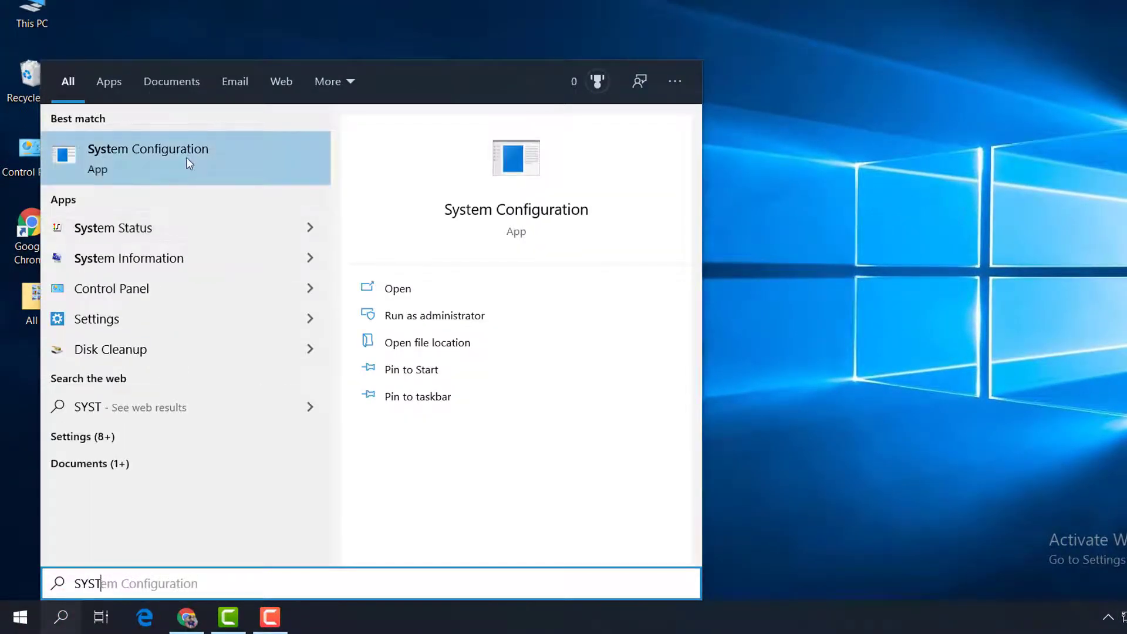
pyautogui.click(187, 162)
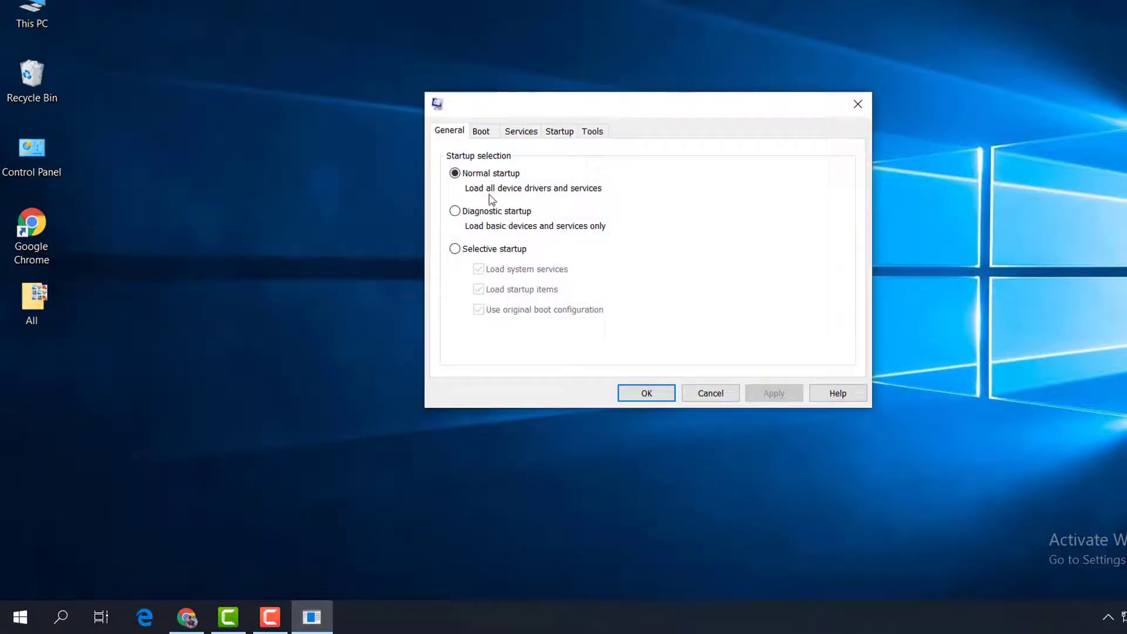
# On the Services tab, hide all Microsoft services, disable the remaining ones and apply
pyautogui.click(520, 132)
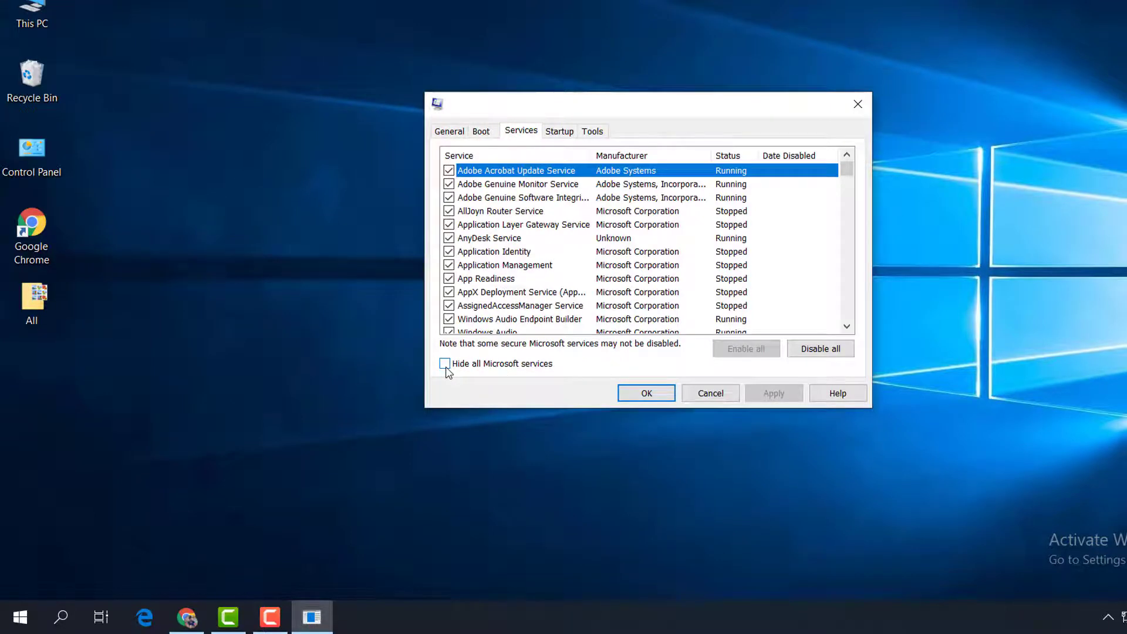
pyautogui.click(444, 364)
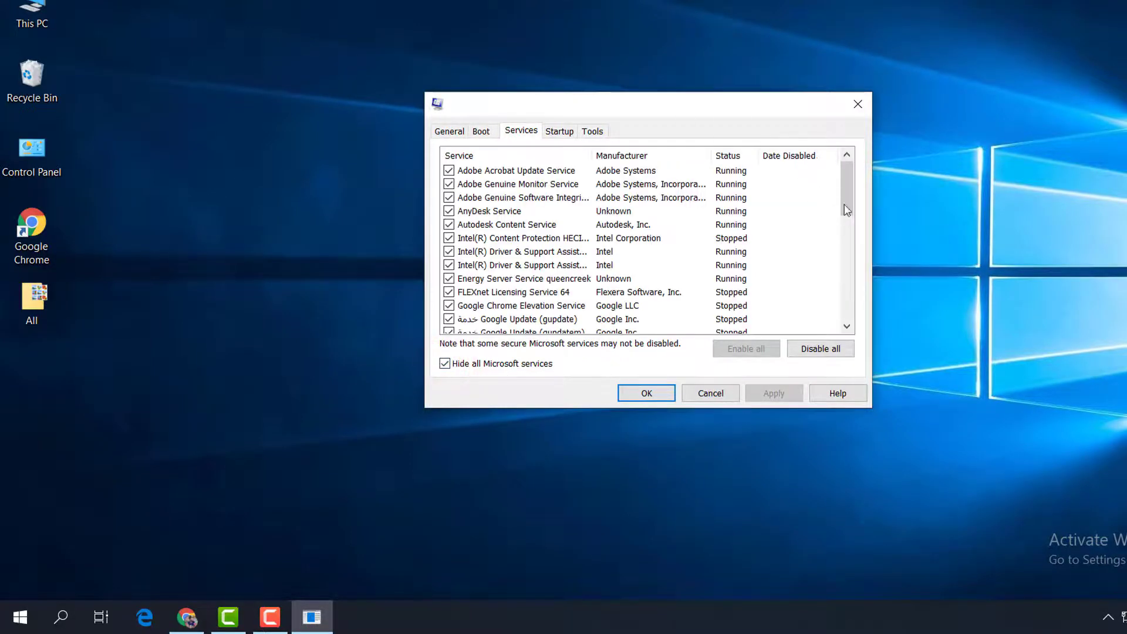
pyautogui.moveTo(852, 189); pyautogui.dragTo(850, 187)
pyautogui.click(820, 348)
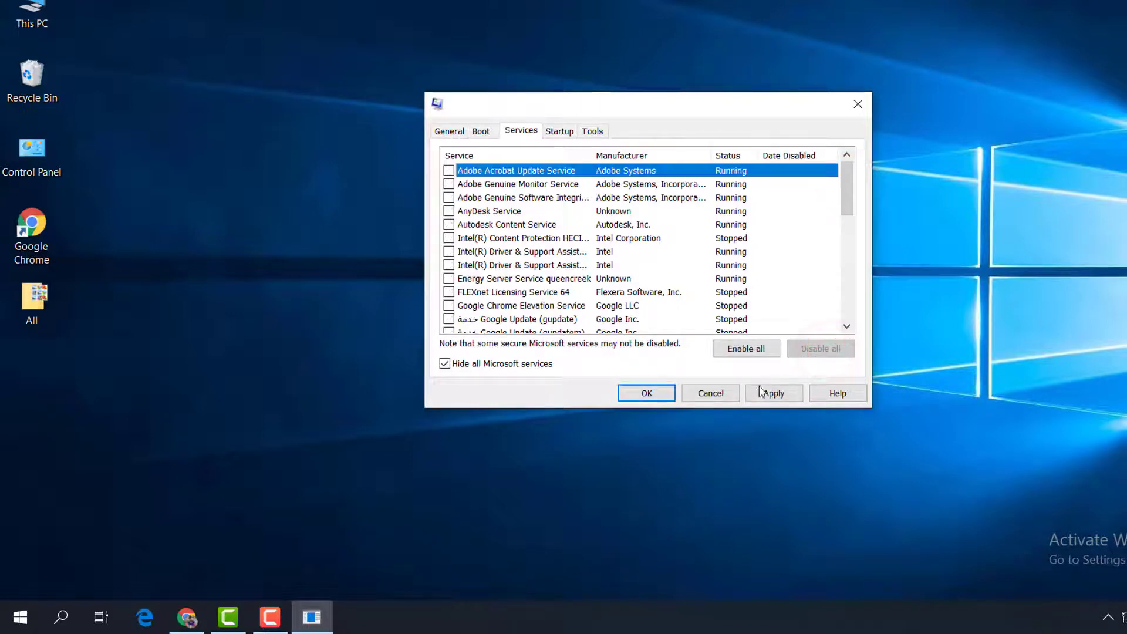
pyautogui.click(775, 395)
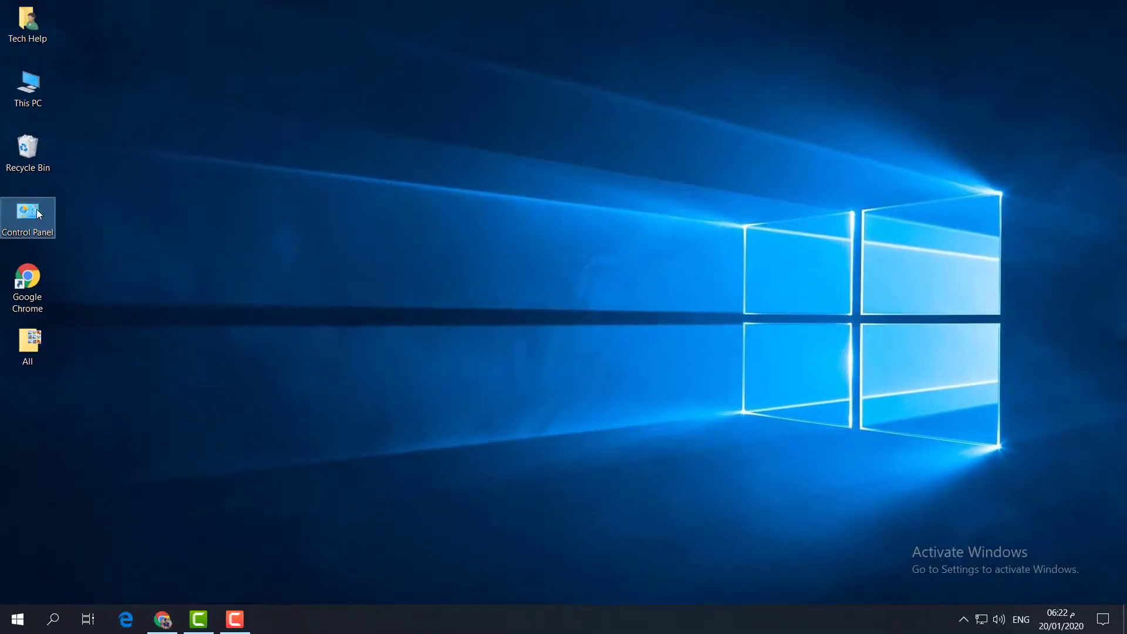
# Go to Network and Internet, then the Network and Sharing Center, in Control Panel
pyautogui.doubleClick(26, 216)
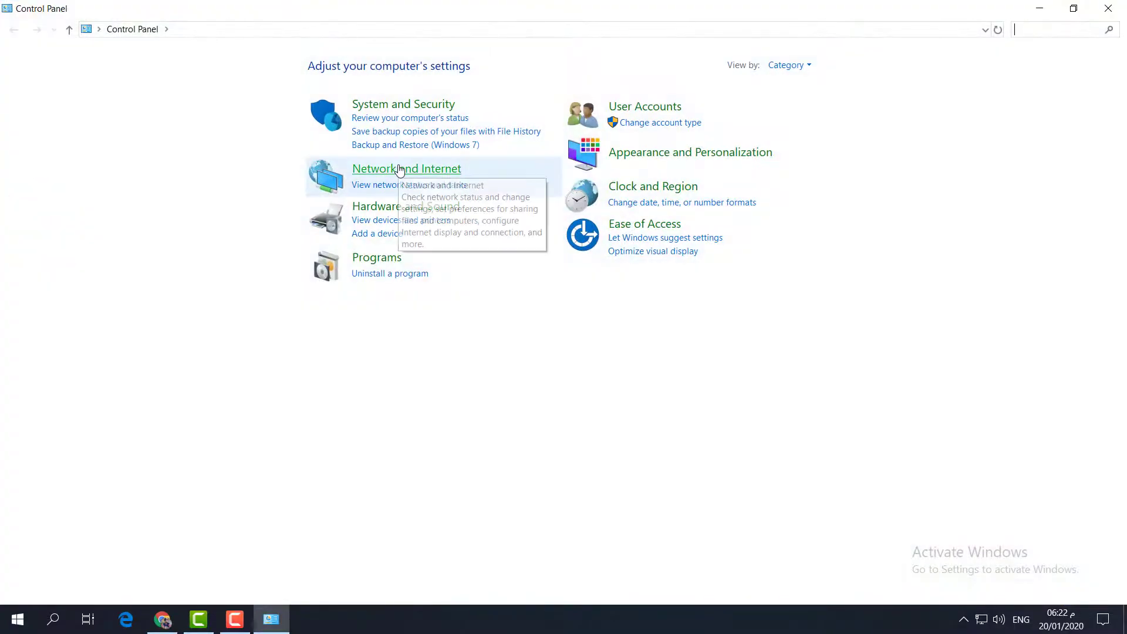
pyautogui.click(399, 171)
pyautogui.click(230, 65)
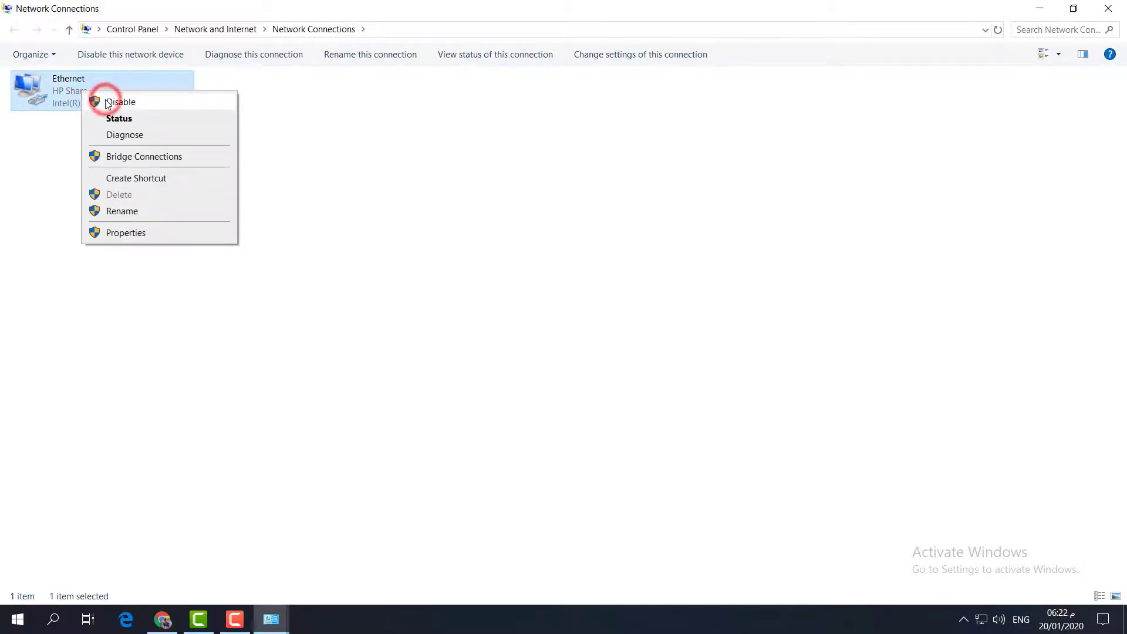
# Disable the Ethernet adapter from its menu
pyautogui.click(121, 103)
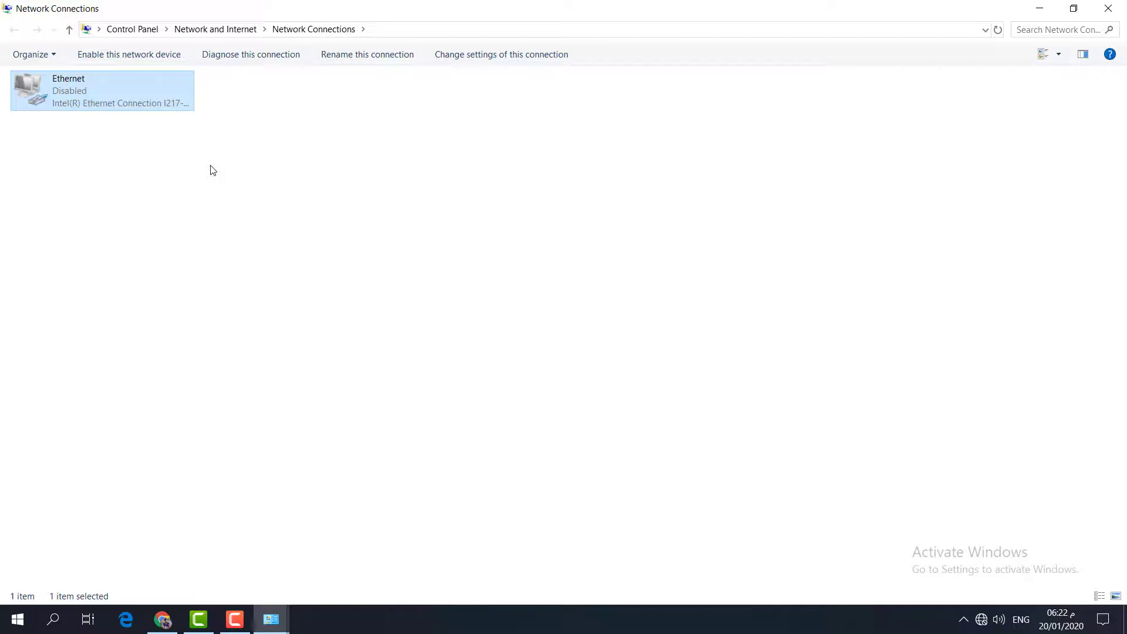